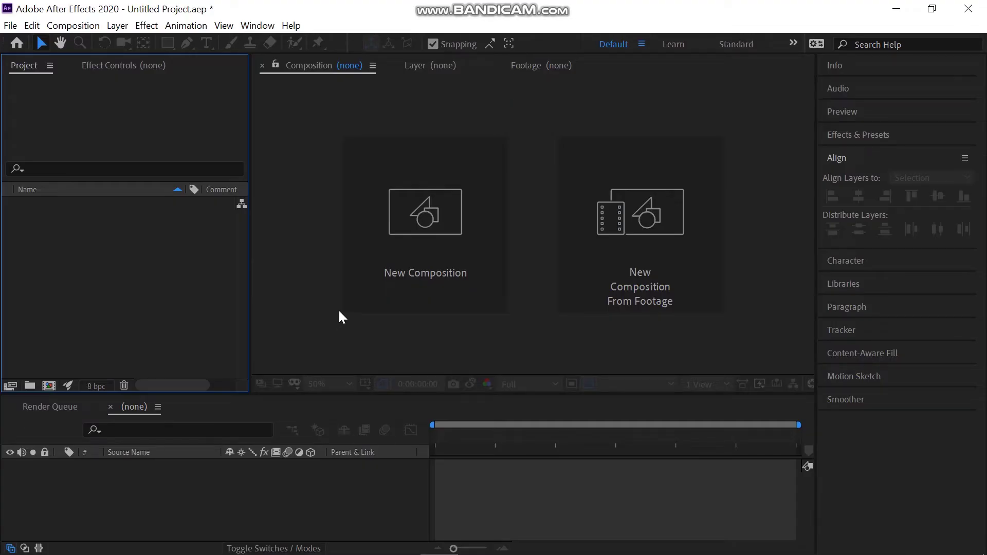
- Create Comp 1 at 1920×1080, 30 fps, with the aspect ratio locked to 16:9
left_click(370, 286)
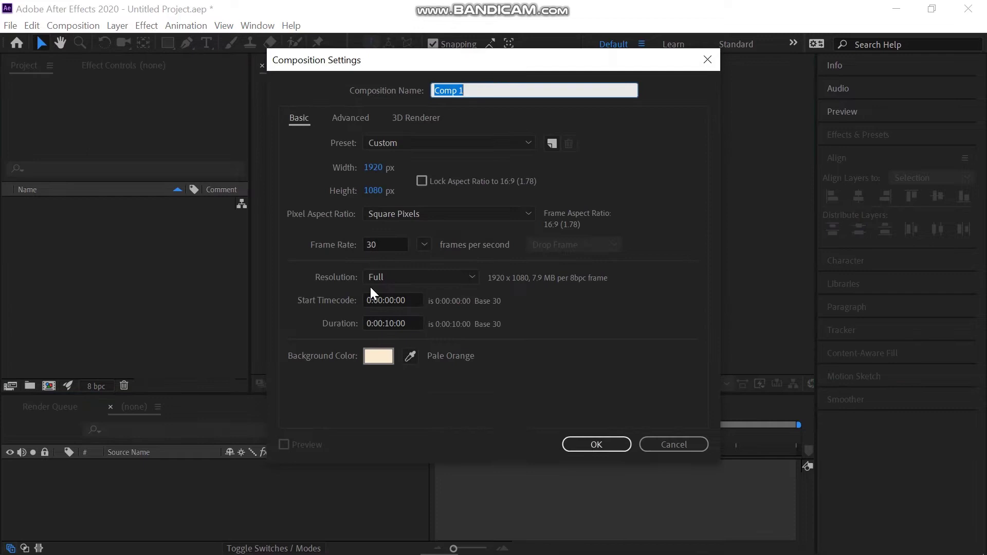
left_click(423, 244)
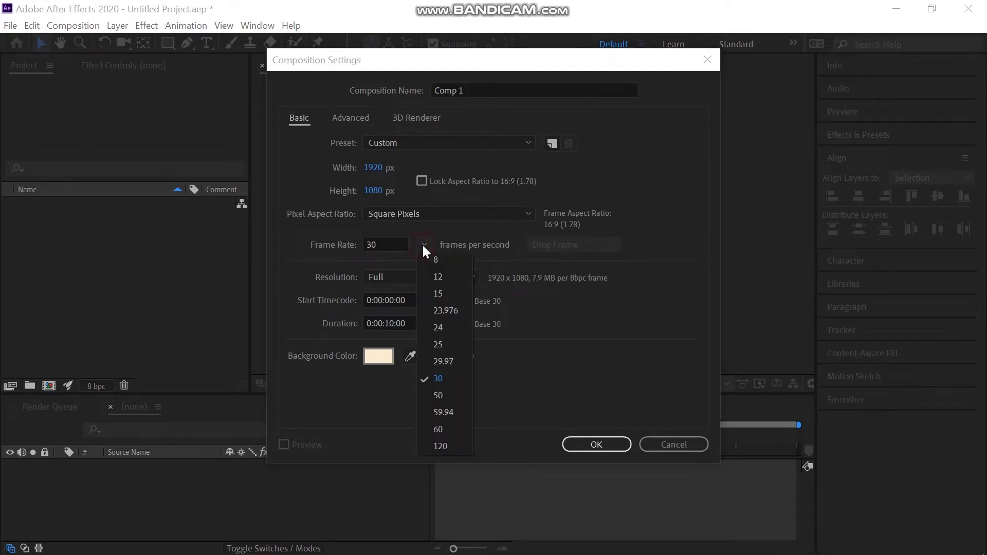
left_click(421, 181)
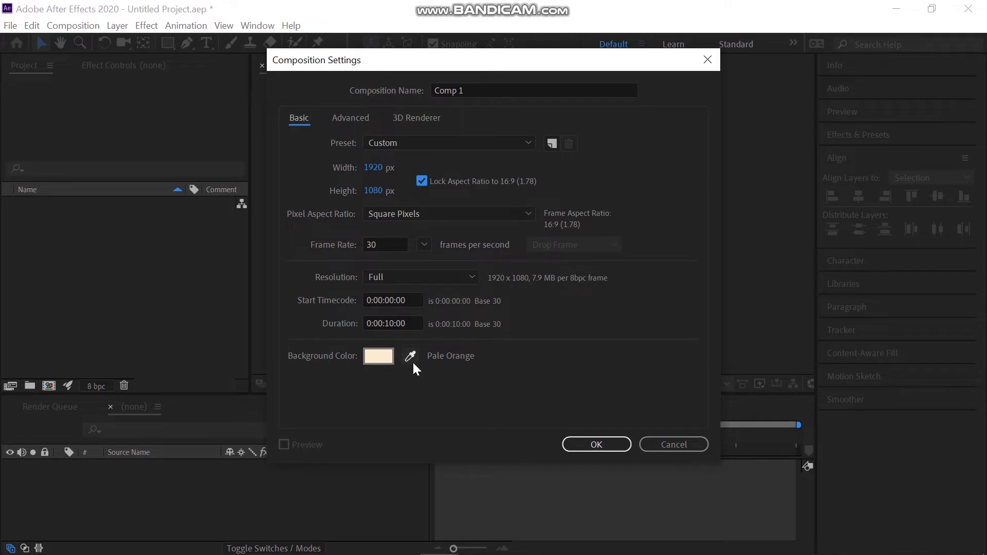
left_click(575, 447)
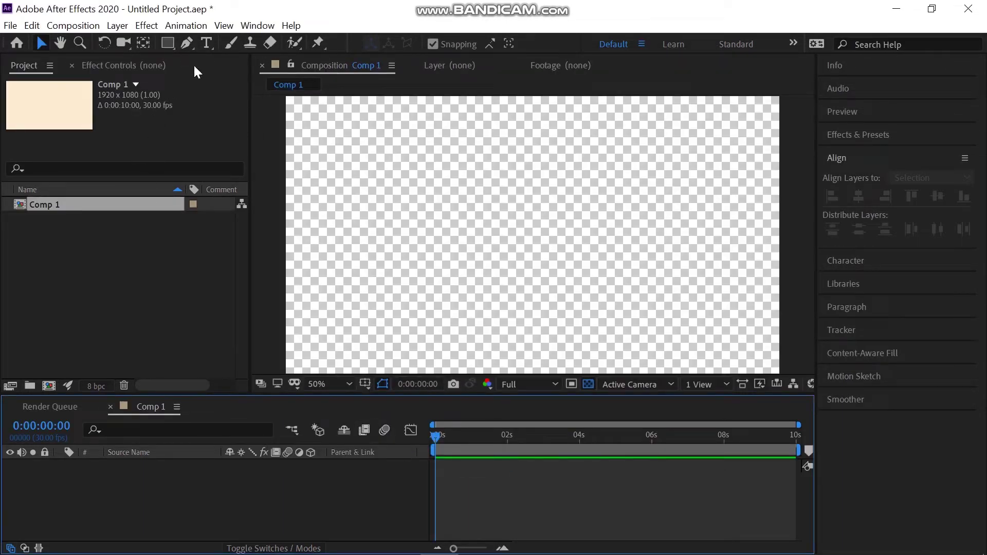
- Add a text layer reading 'SHAPE' in red Metropolis Bold near the frame's top-left
left_click(208, 42)
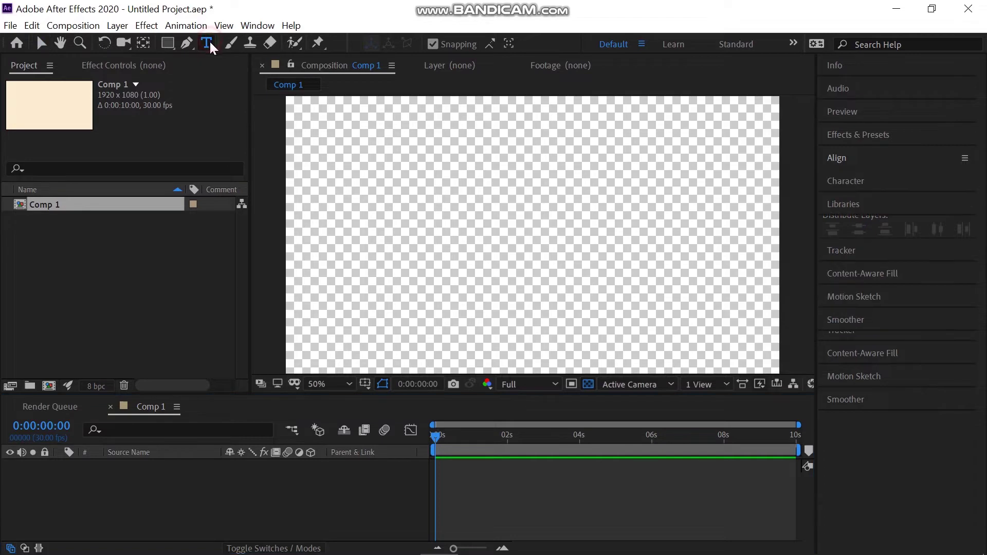
left_click(394, 225)
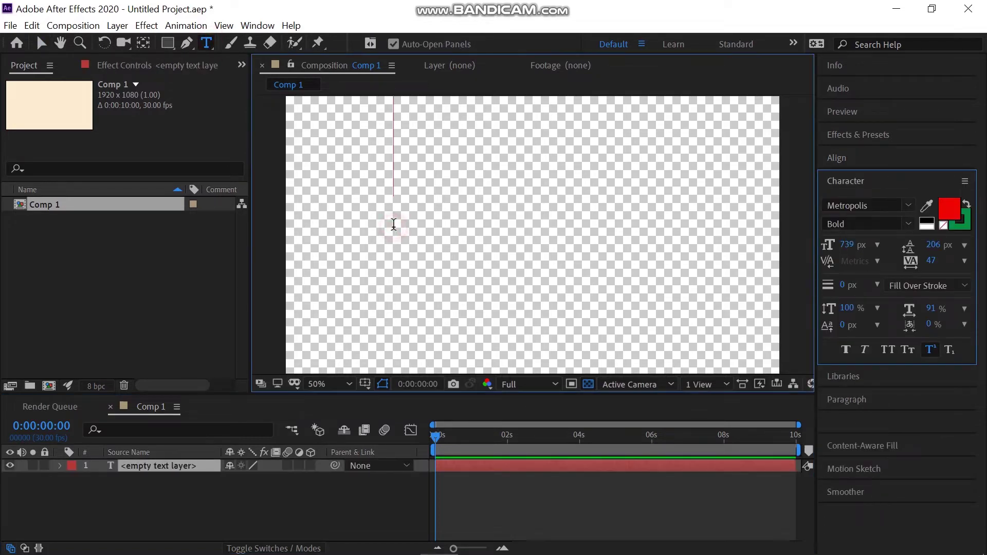
type("SHAPE")
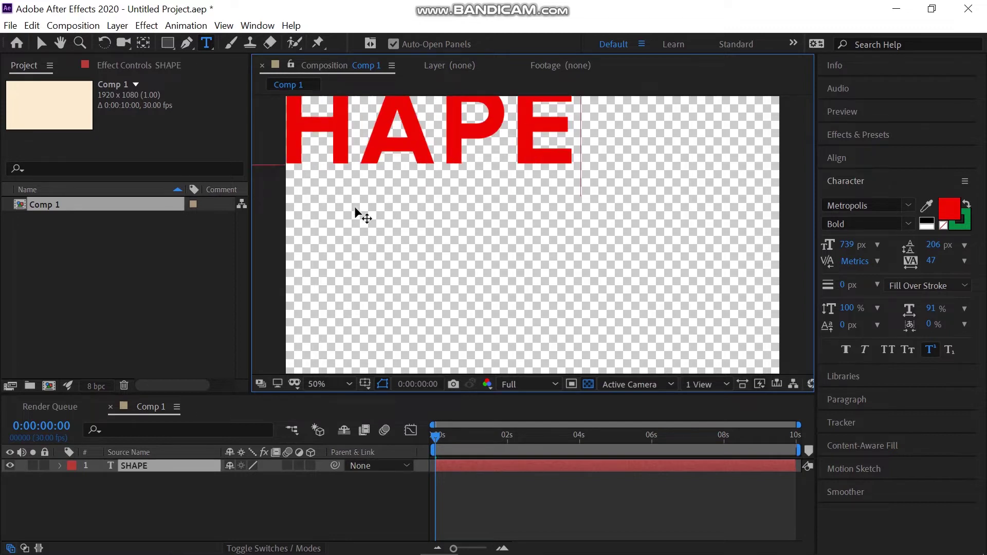
- Centre the SHAPE text horizontally and vertically in the composition
left_click(41, 43)
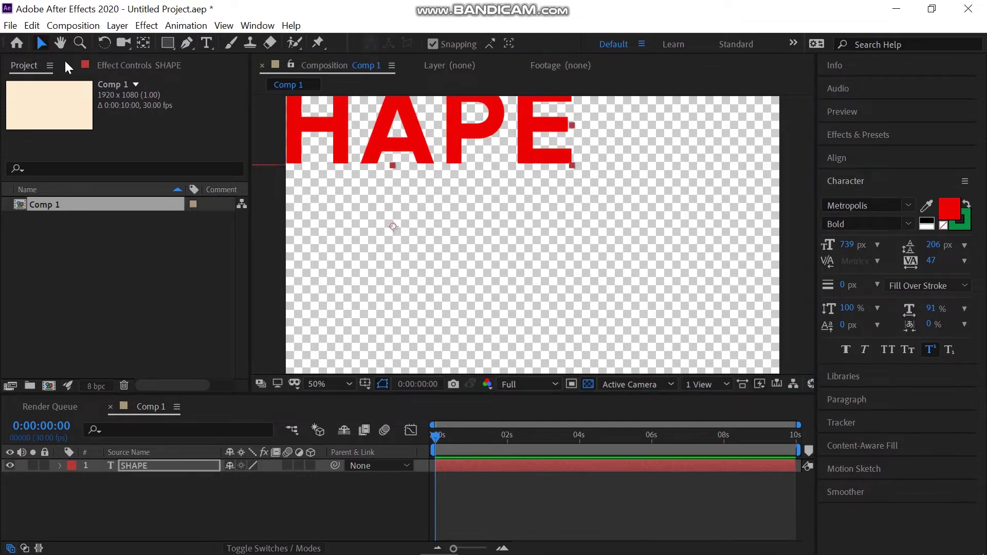
left_click(885, 159)
left_click(858, 195)
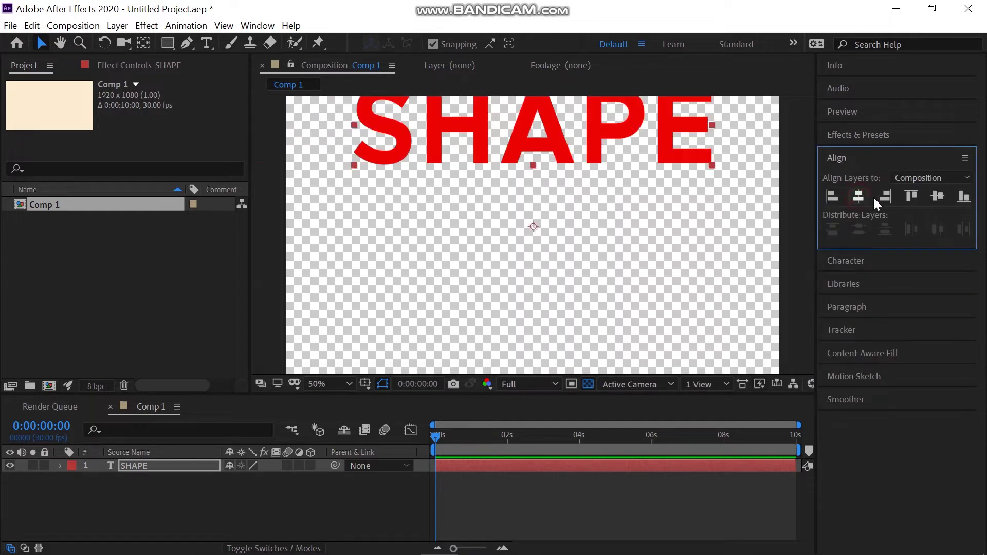
left_click(933, 199)
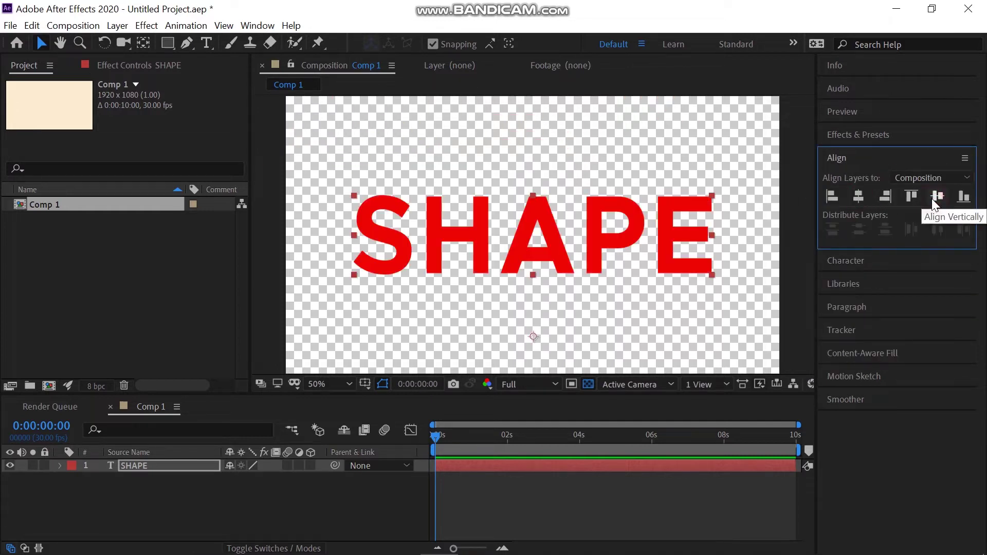
- Move the SHAPE layer's anchor point to the centre of the text
left_click(196, 464)
left_click(143, 43)
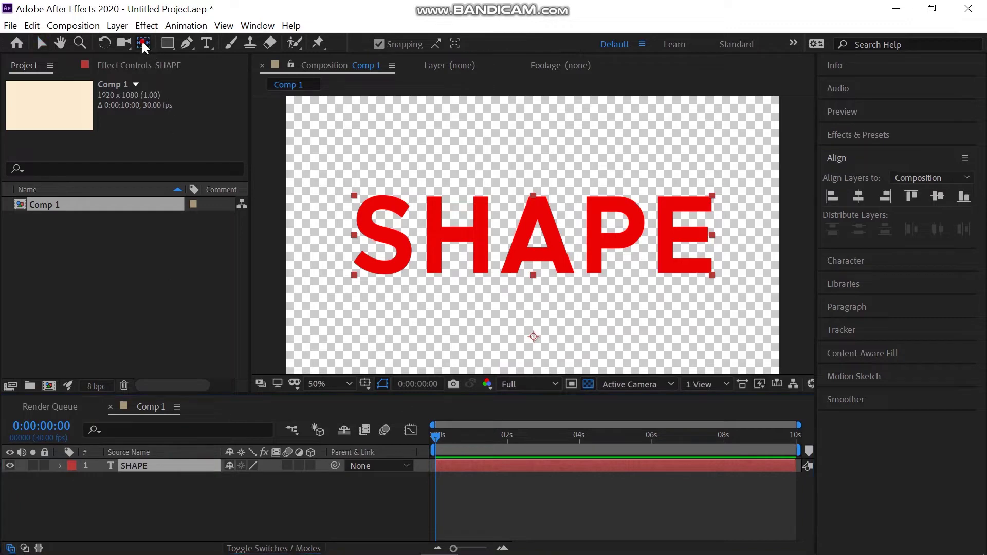
key("ctrl+alt+Home")
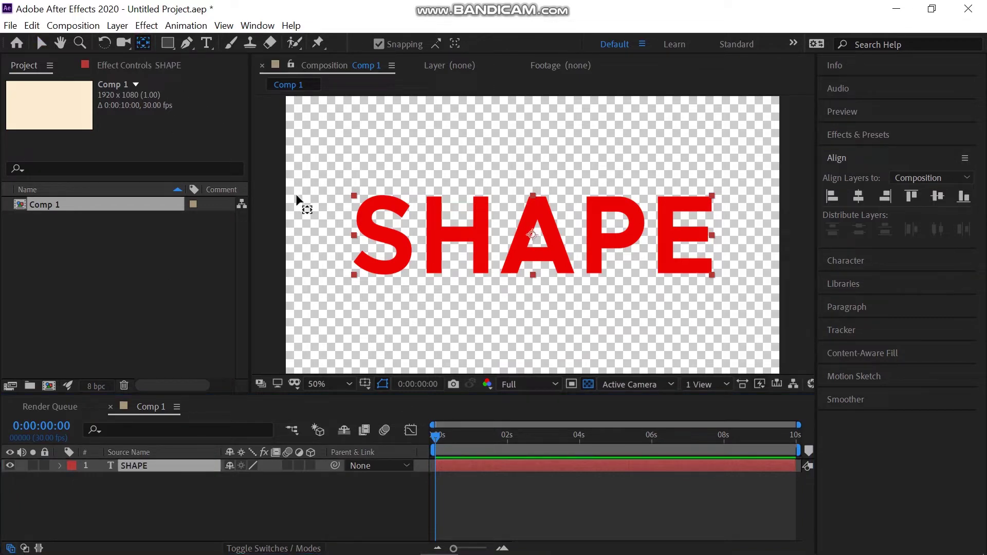
key("comma")
key("F2")
key("q")
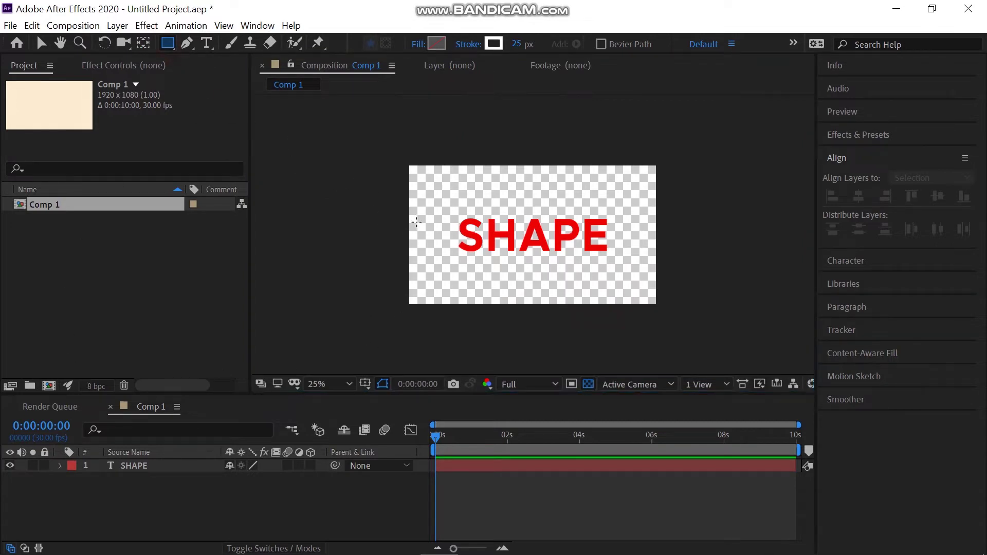
- Draw a small square left of SHAPE and give it a solid red fill
left_click_drag(416, 222, 450, 255)
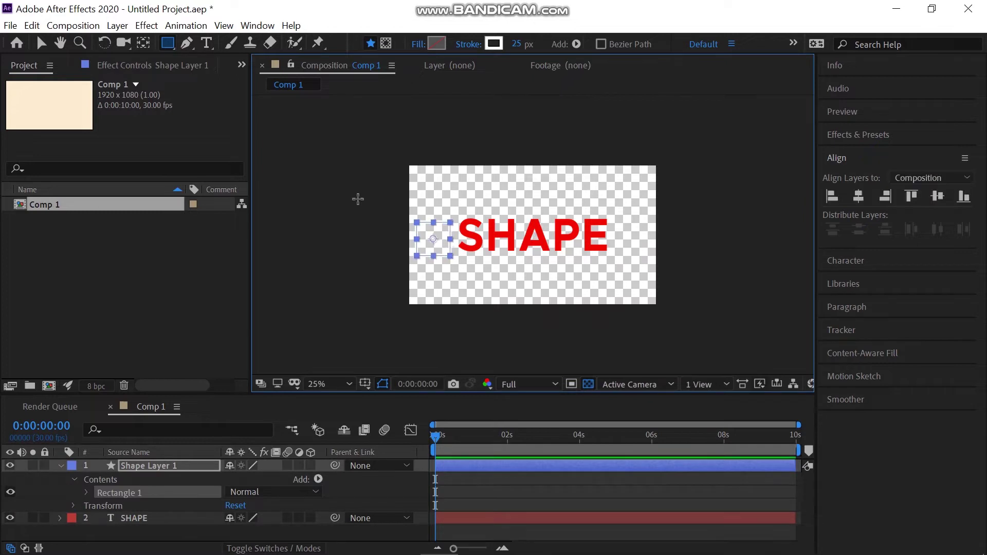
left_click(41, 44)
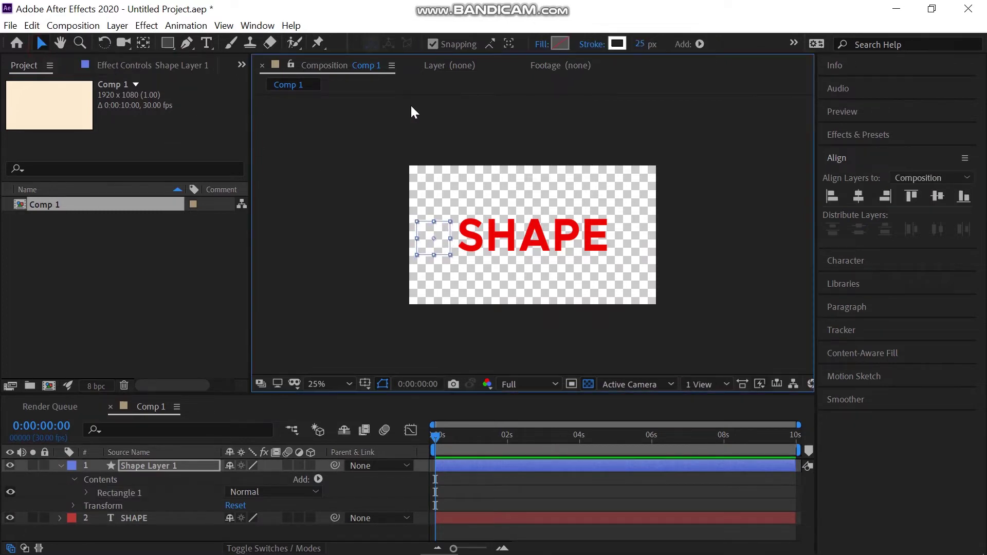
left_click(541, 45)
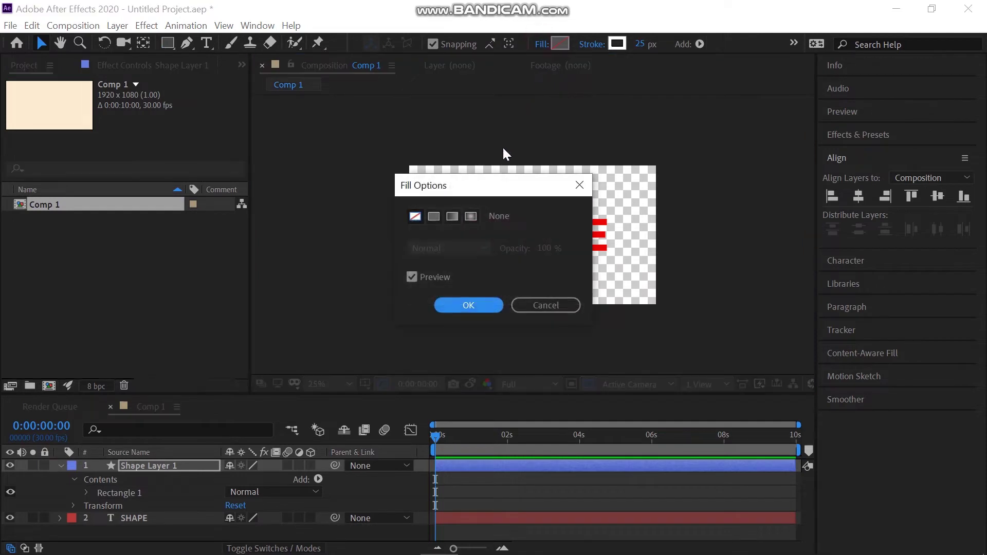
left_click(434, 215)
left_click(468, 304)
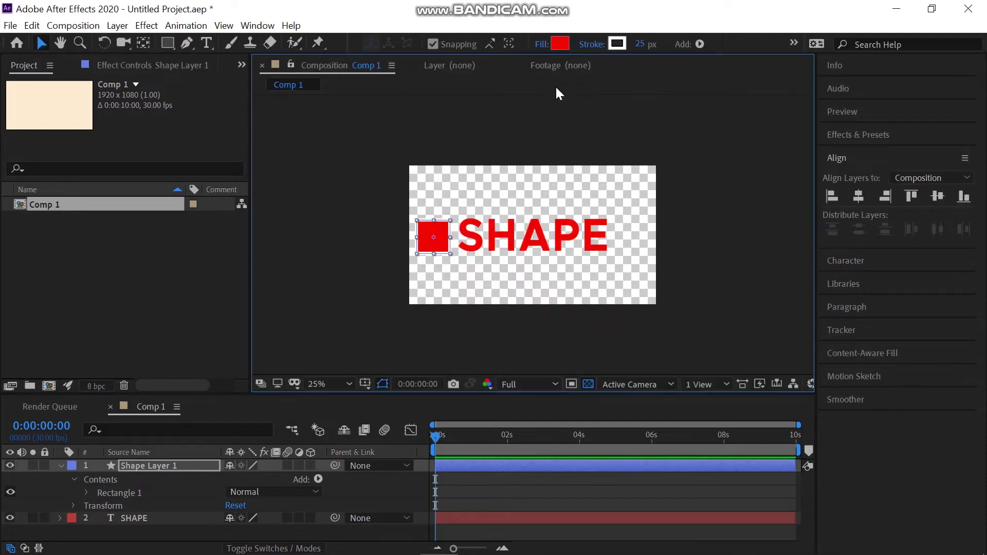
- Set the red square's stroke to None
left_click(617, 44)
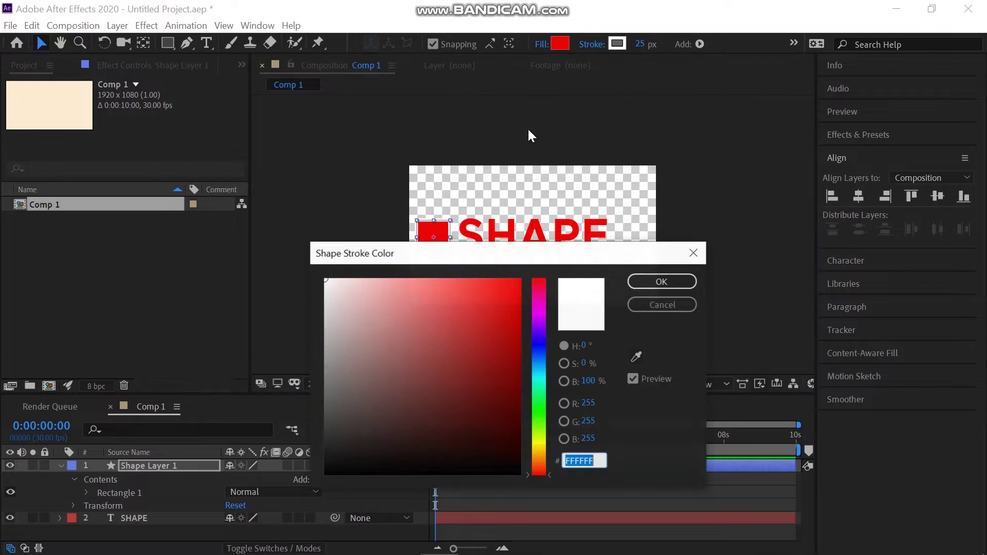
left_click(660, 304)
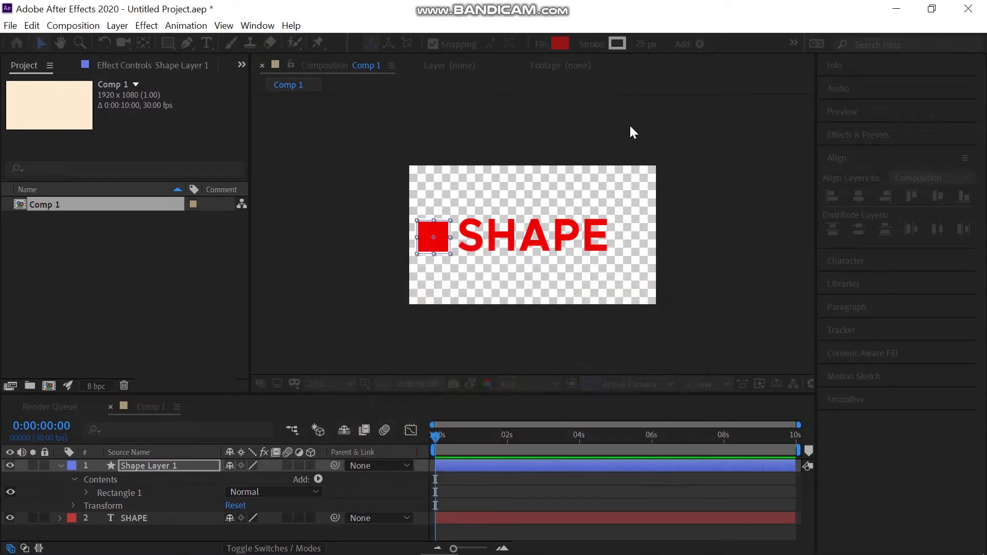
left_click(594, 44)
left_click(415, 216)
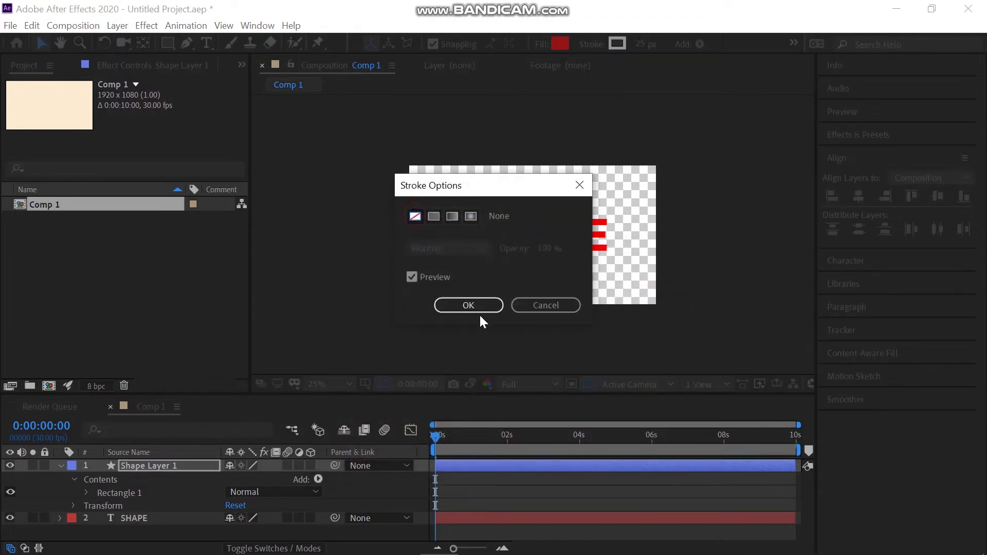
left_click(476, 305)
left_click(322, 506)
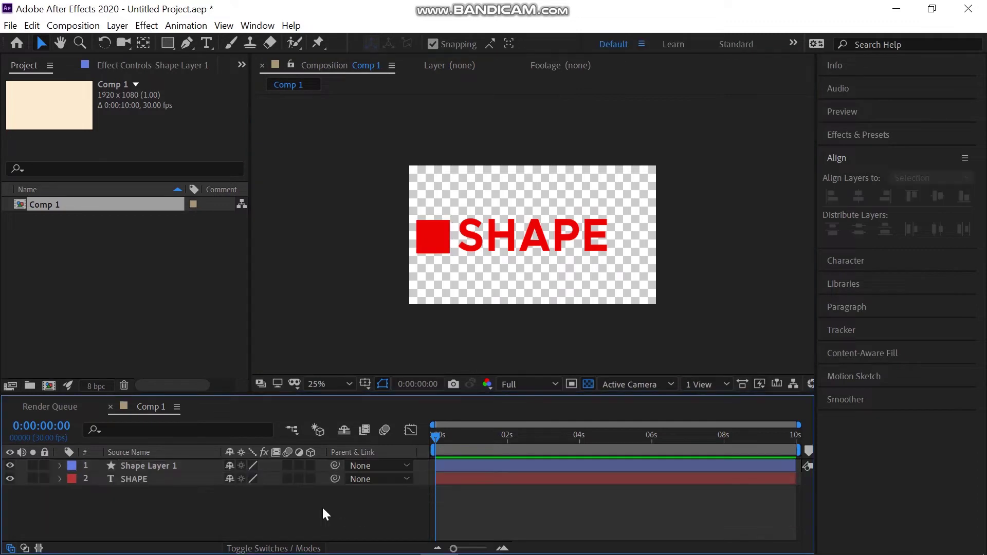
- Set a Position keyframe for the red square at about 4 seconds
left_click(189, 465)
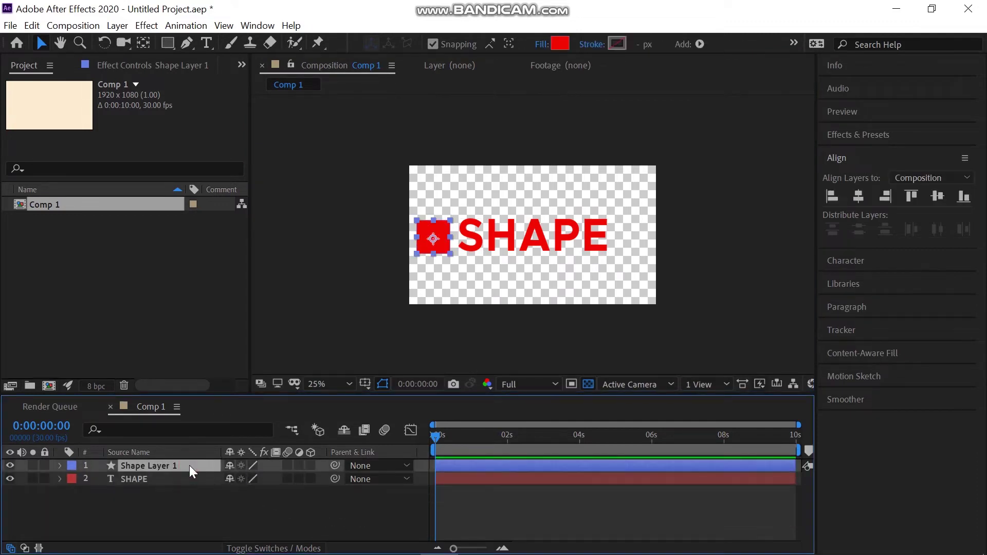
key("p")
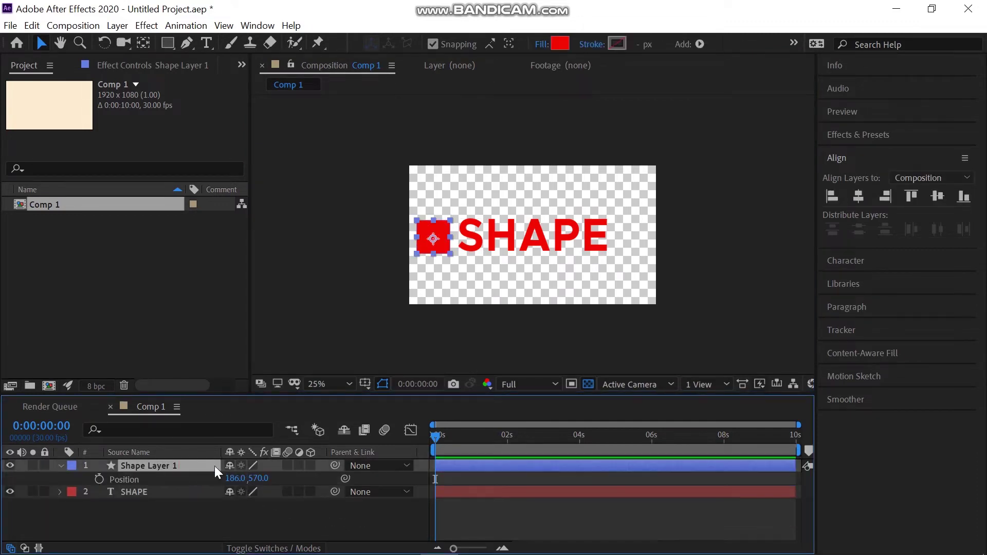
left_click(580, 439)
left_click(98, 478)
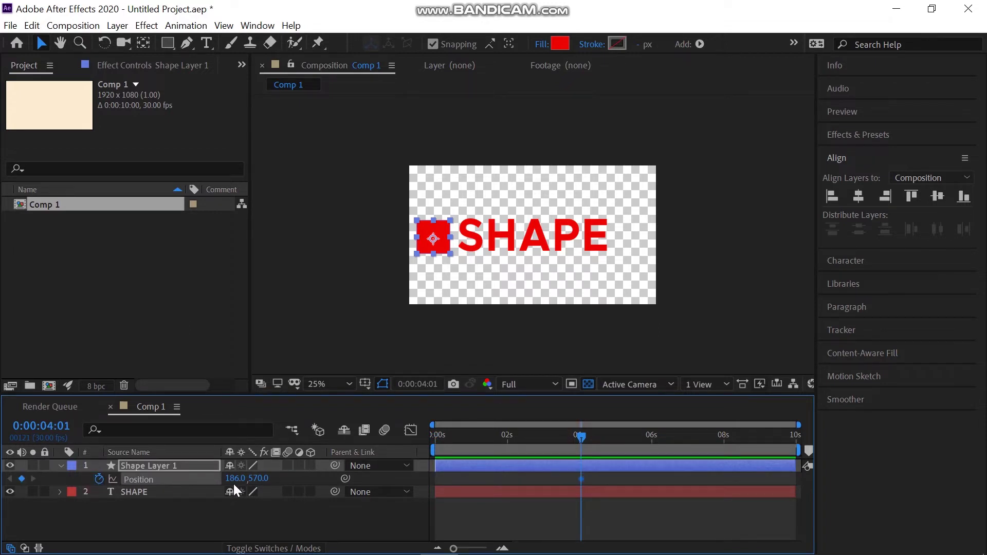
- At 0 s, move the square's X position to about 1699, past SHAPE's right end
left_click(436, 439)
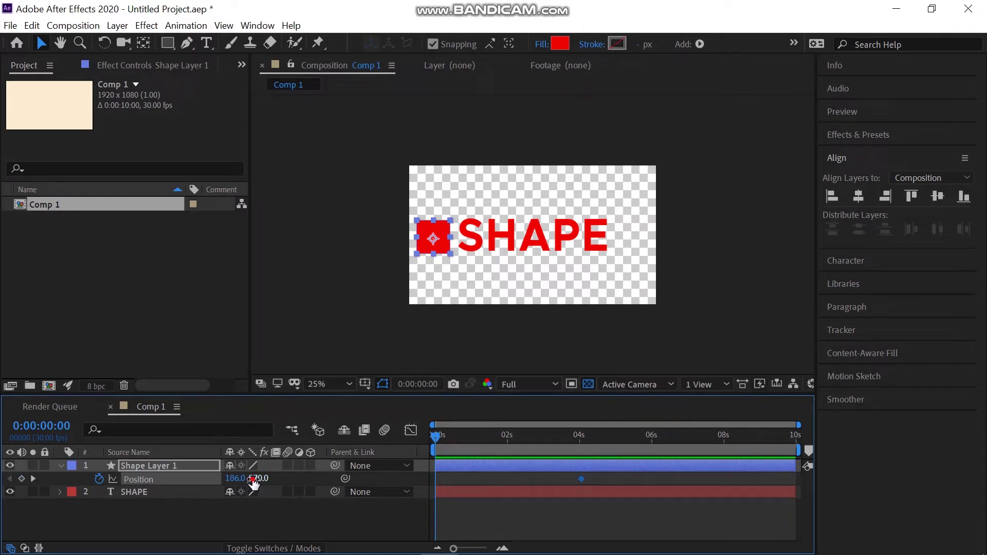
left_click_drag(253, 482, 673, 467)
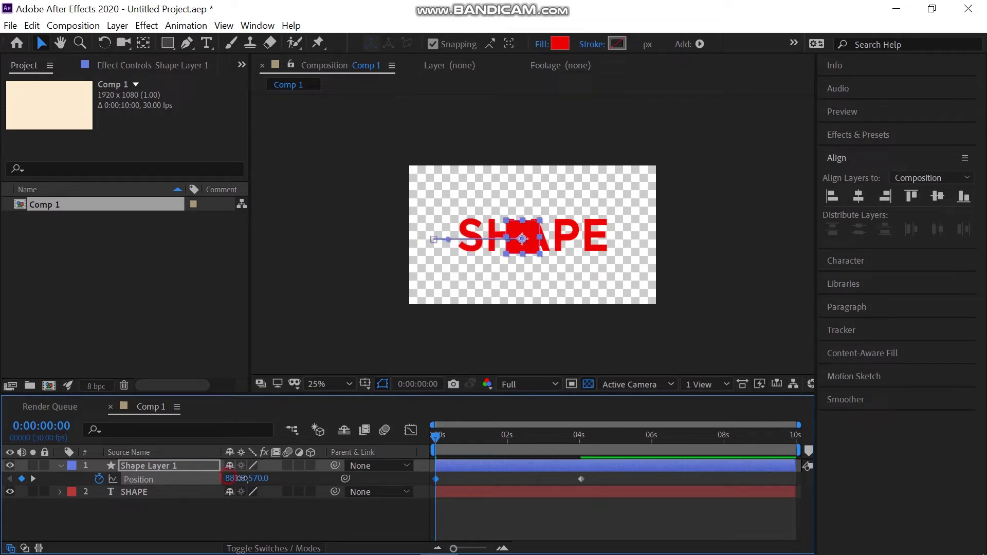
left_click_drag(242, 478, 623, 501)
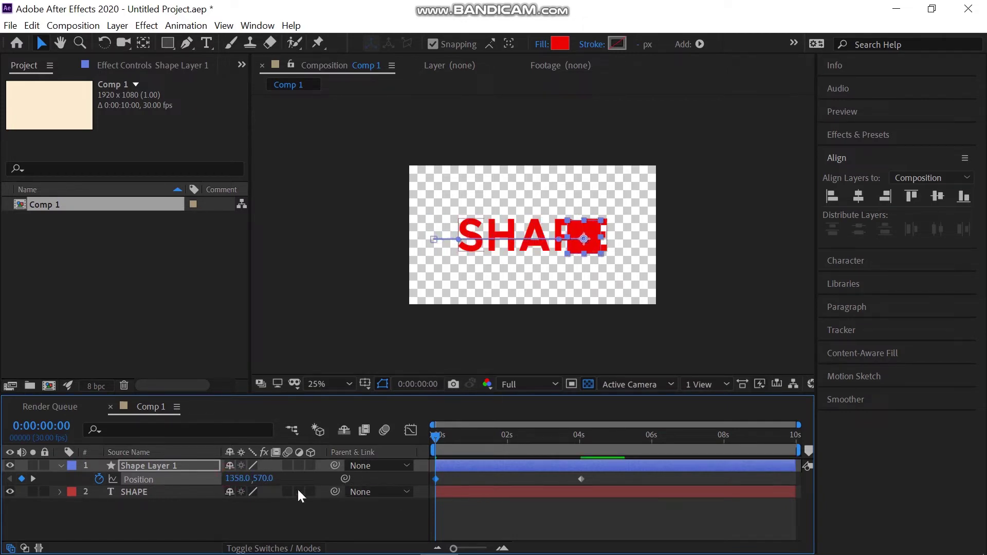
left_click_drag(242, 478, 511, 493)
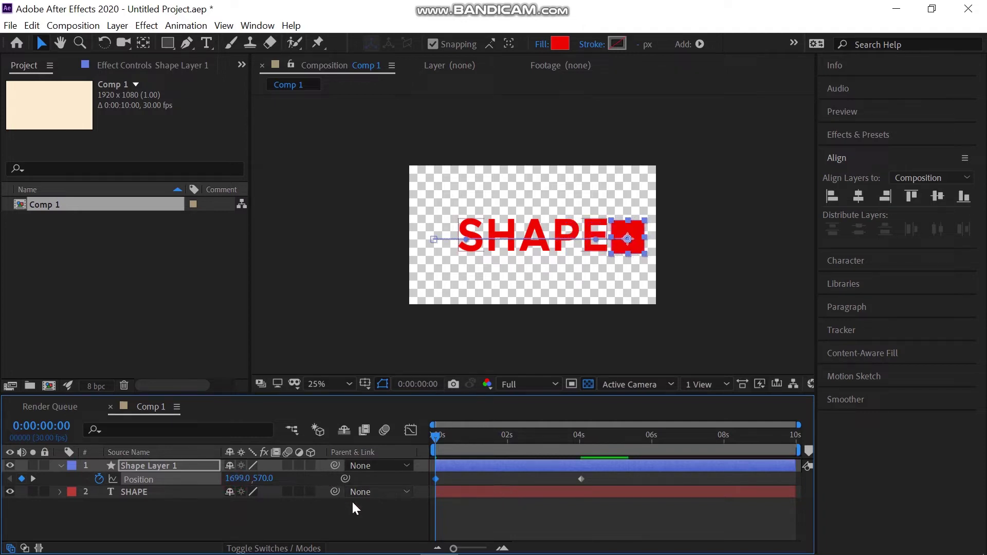
left_click(191, 466)
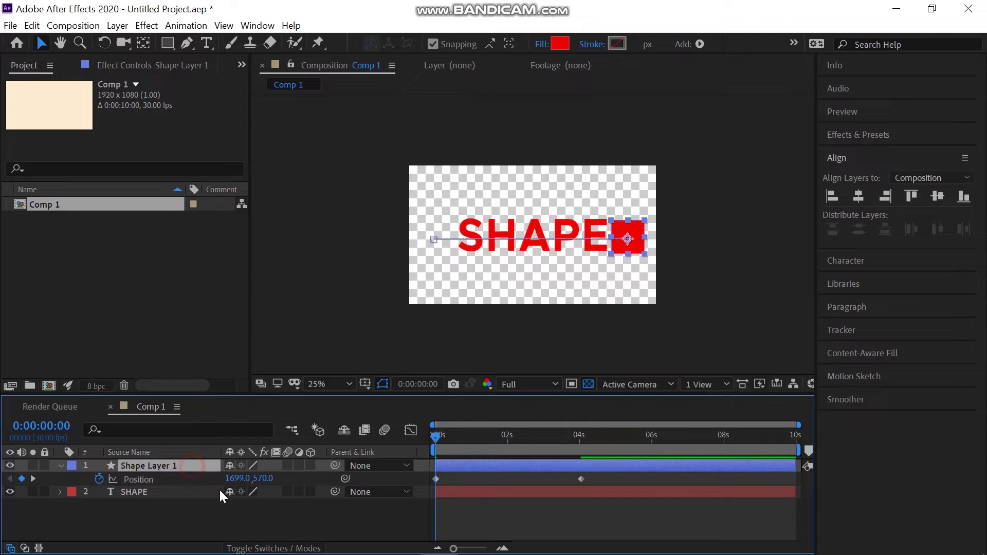
left_click(242, 520)
left_click(443, 436)
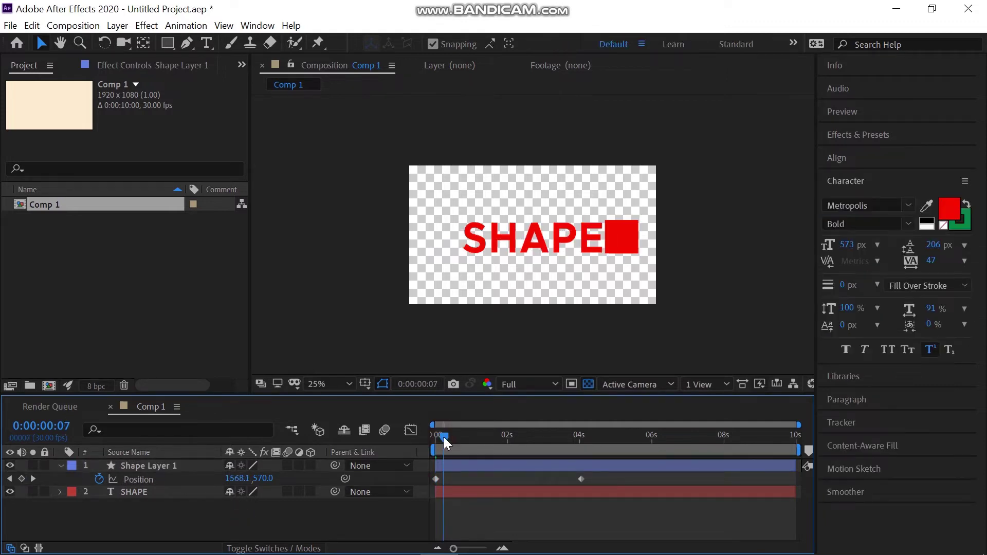
- Keyframe the square's Scale from 0% at frame 0 to 100% at frame 10, then preview
left_click_drag(444, 437, 446, 439)
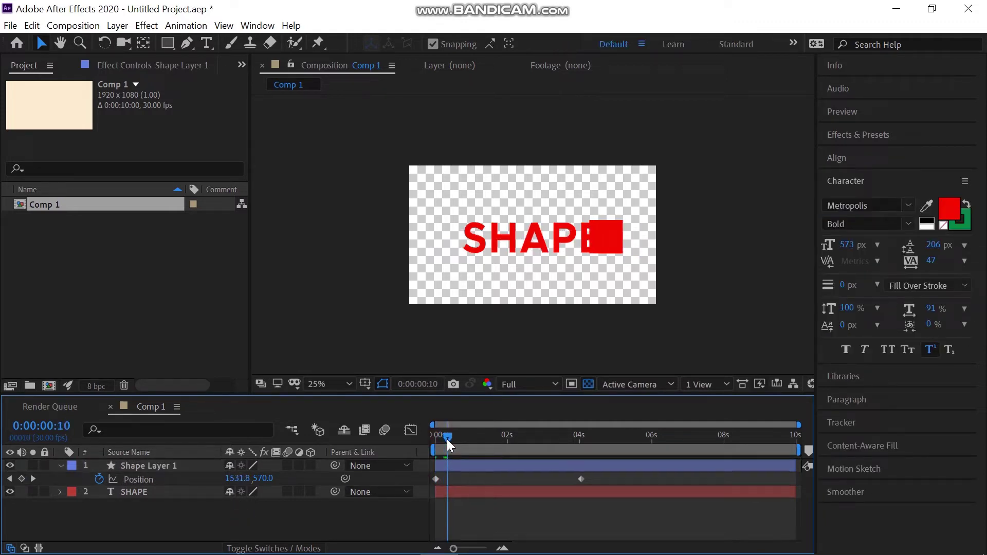
left_click(165, 467)
key("s")
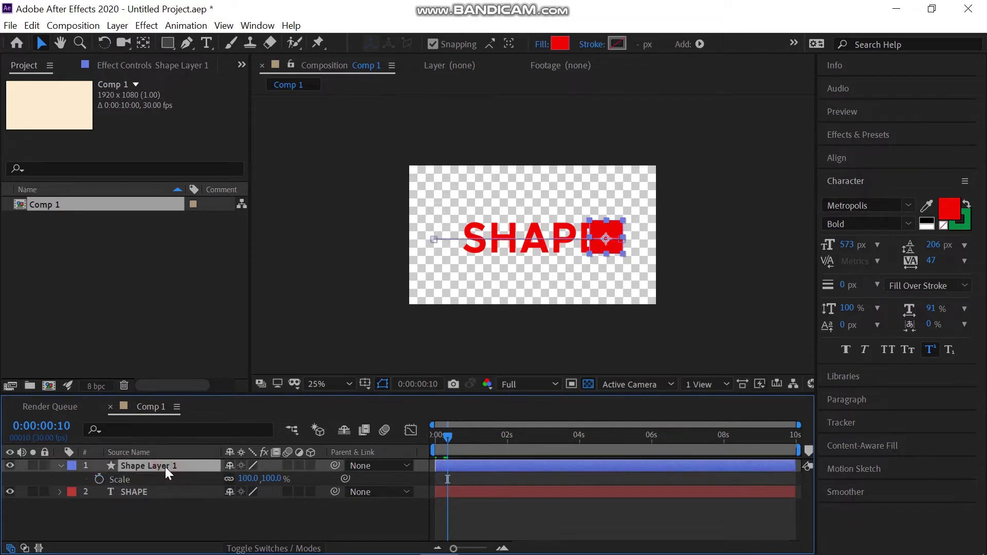
left_click(99, 479)
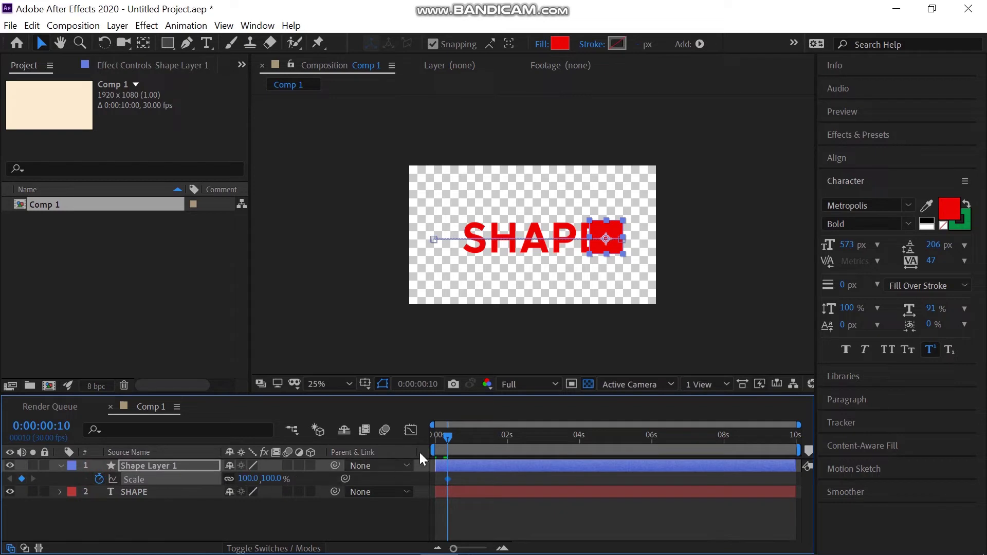
left_click(433, 436)
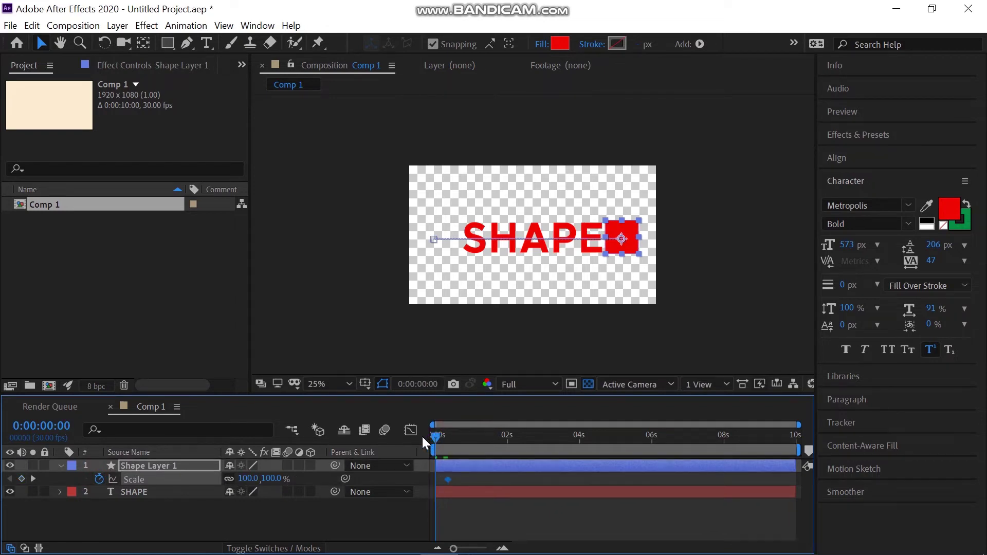
left_click(265, 479)
type("0")
left_click(304, 518)
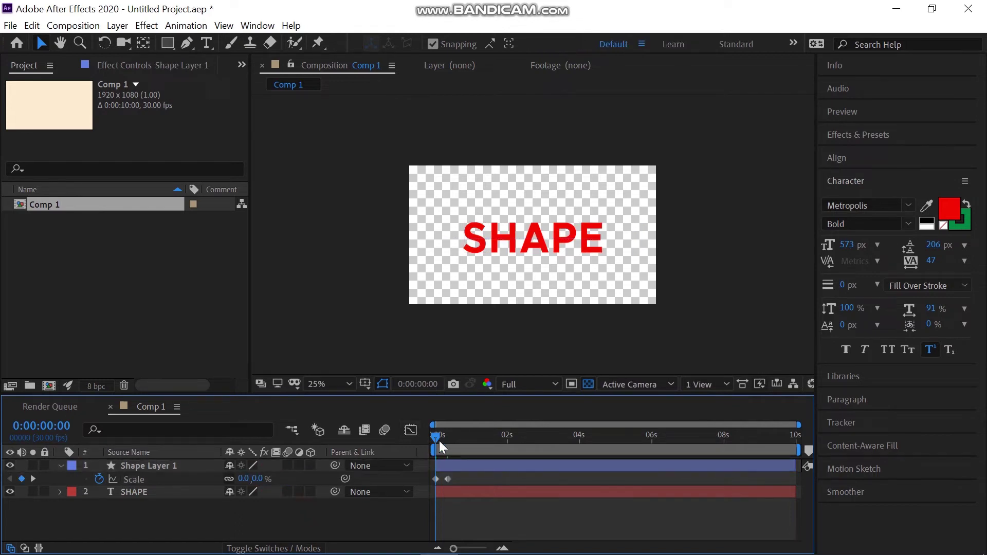
key("space")
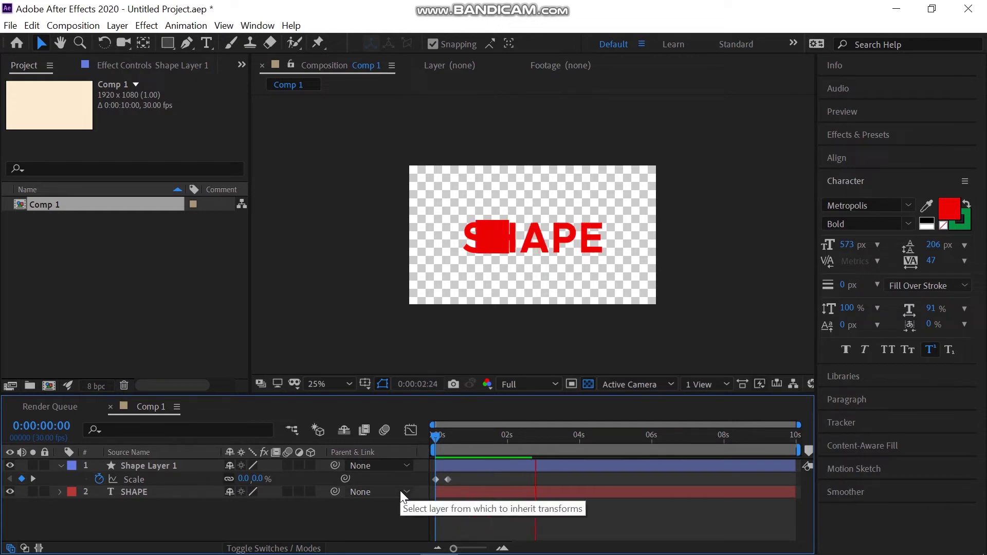
- Draw rectangular Mask 1 on the SHAPE layer enclosing the square and the word
left_click(442, 446)
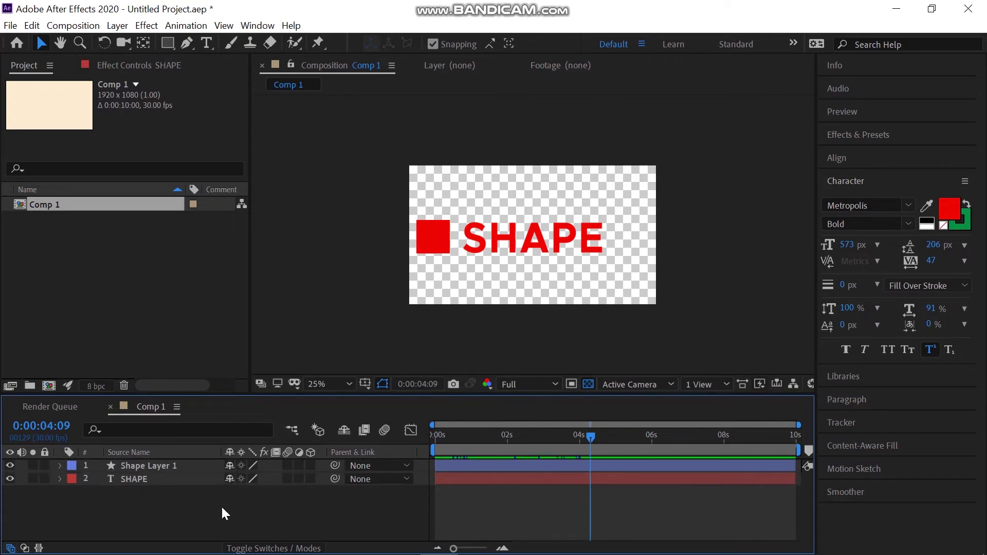
left_click(193, 477)
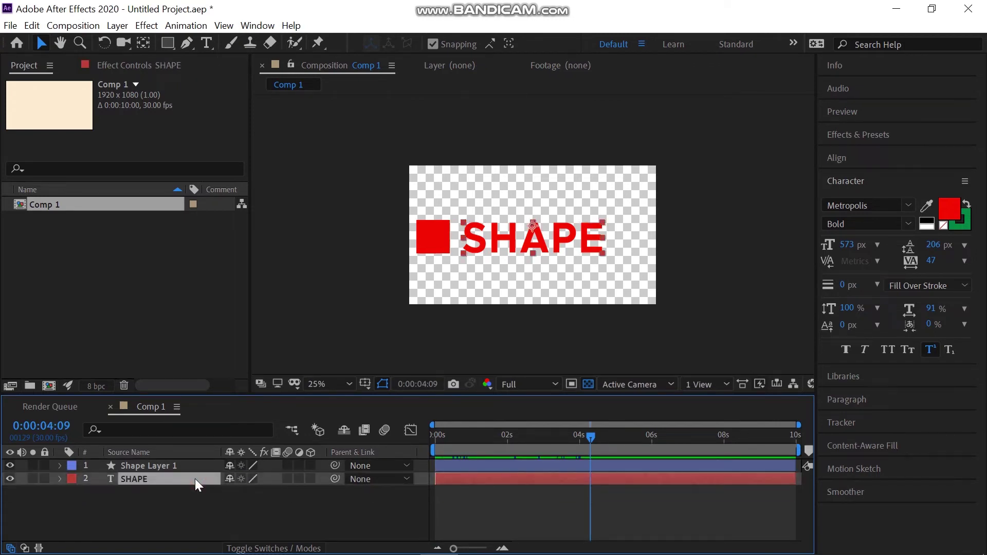
left_click(168, 43)
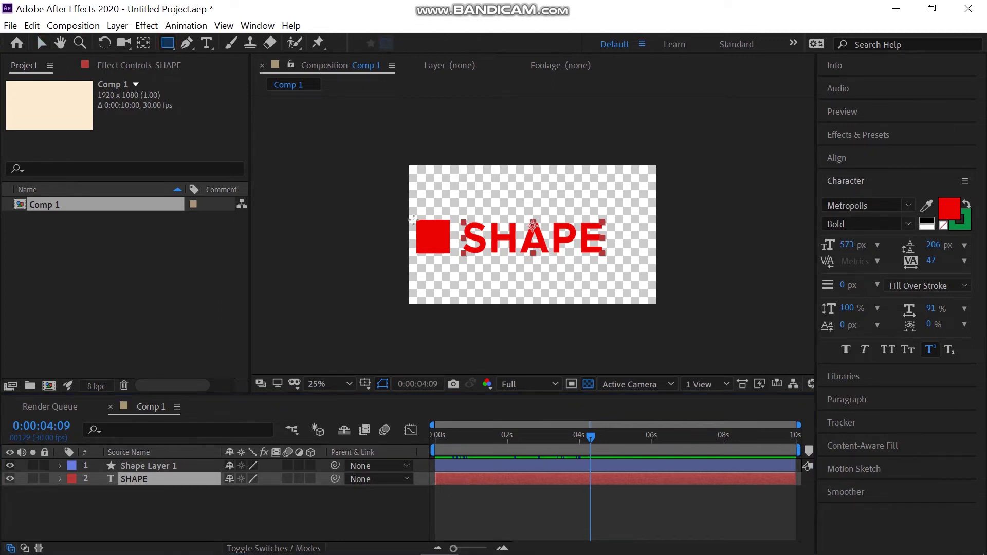
left_click_drag(413, 220, 615, 256)
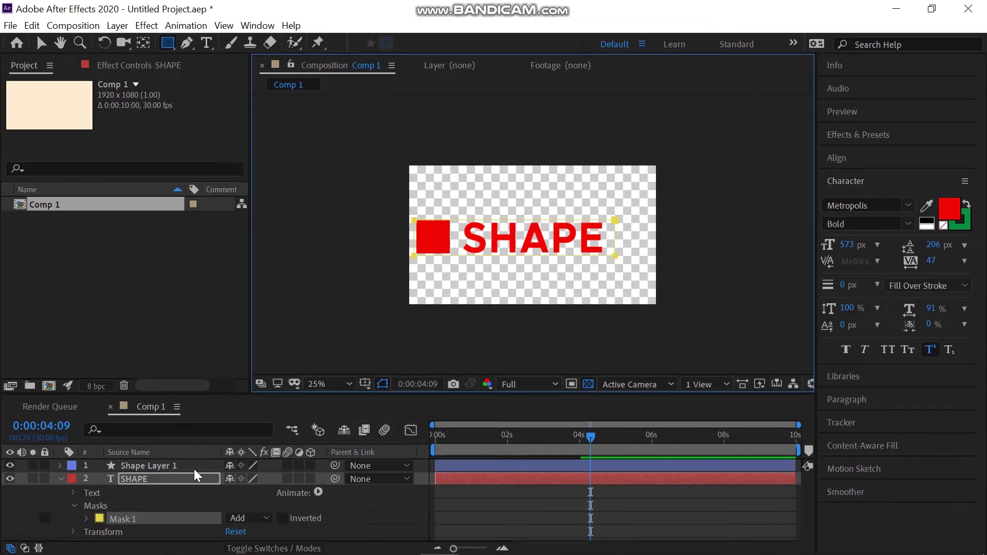
left_click(75, 507)
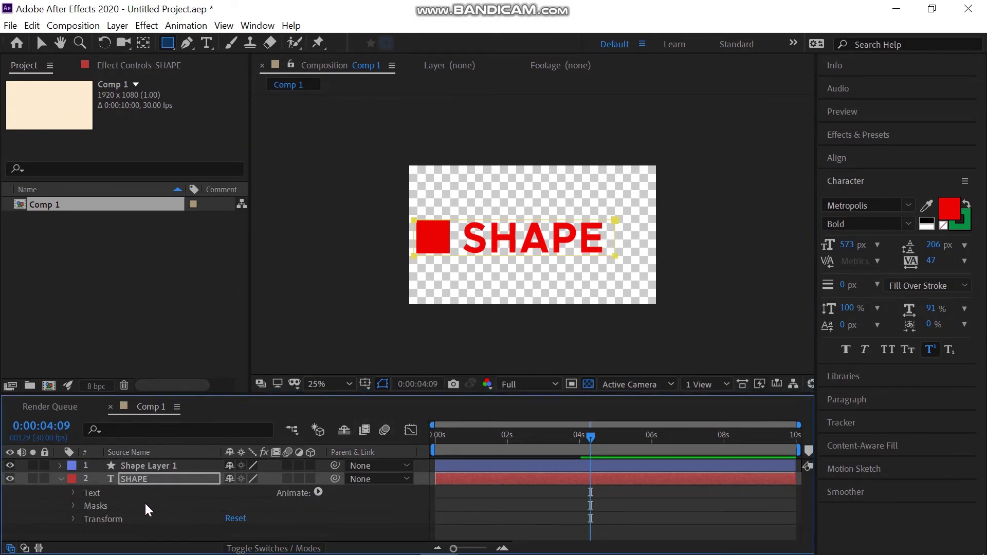
left_click(73, 506)
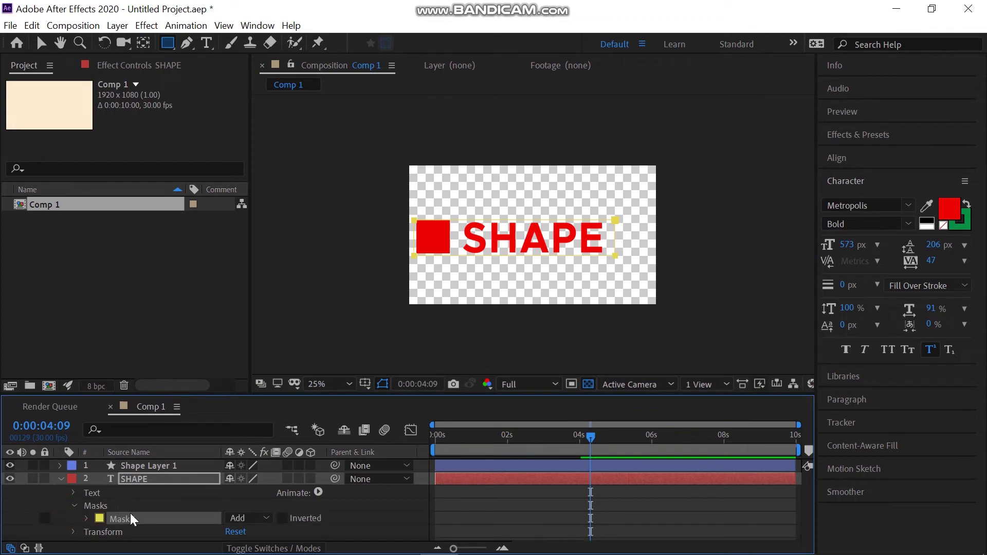
- Set a Mask Path keyframe for Mask 1 at frame 10
left_click(86, 518)
scroll(115, 509, "down", 2)
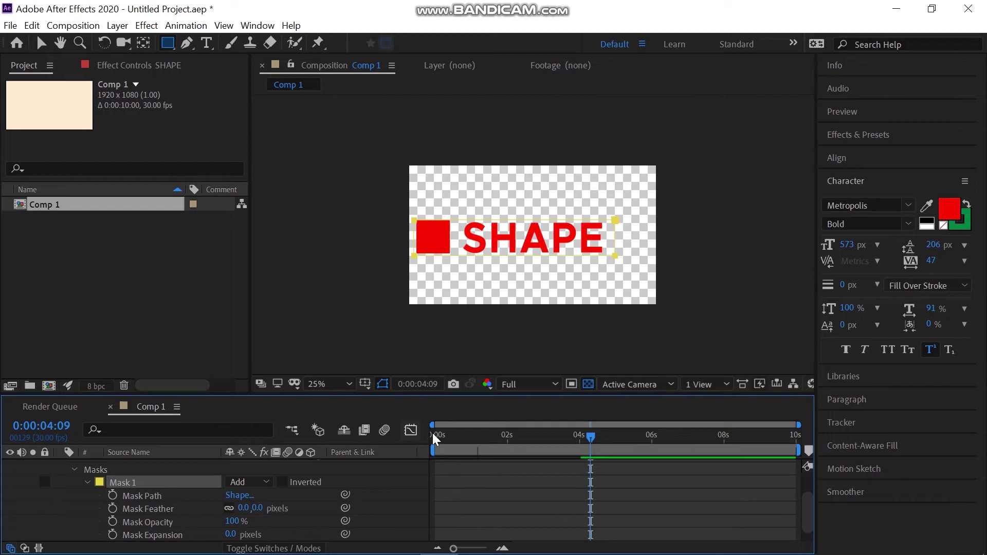
left_click(448, 436)
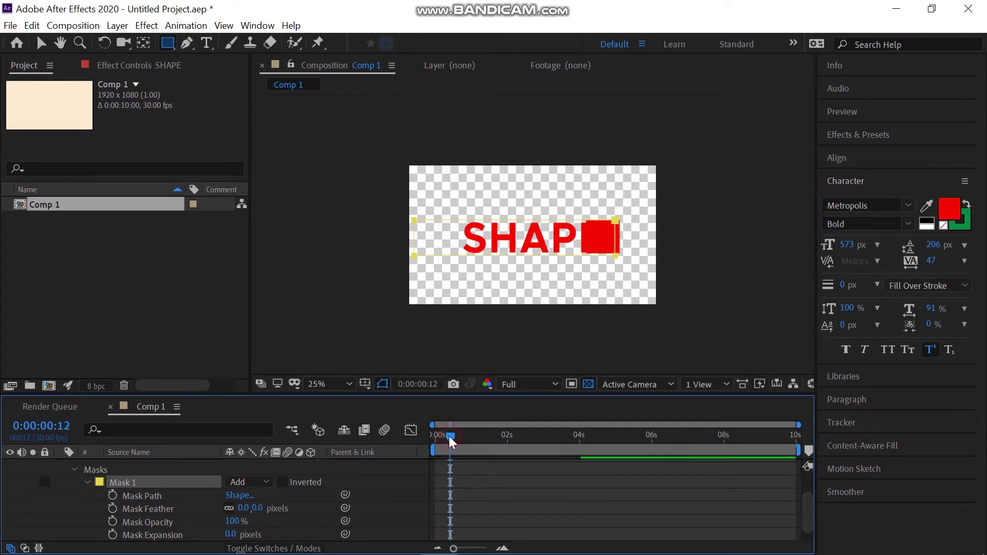
left_click_drag(447, 436, 445, 436)
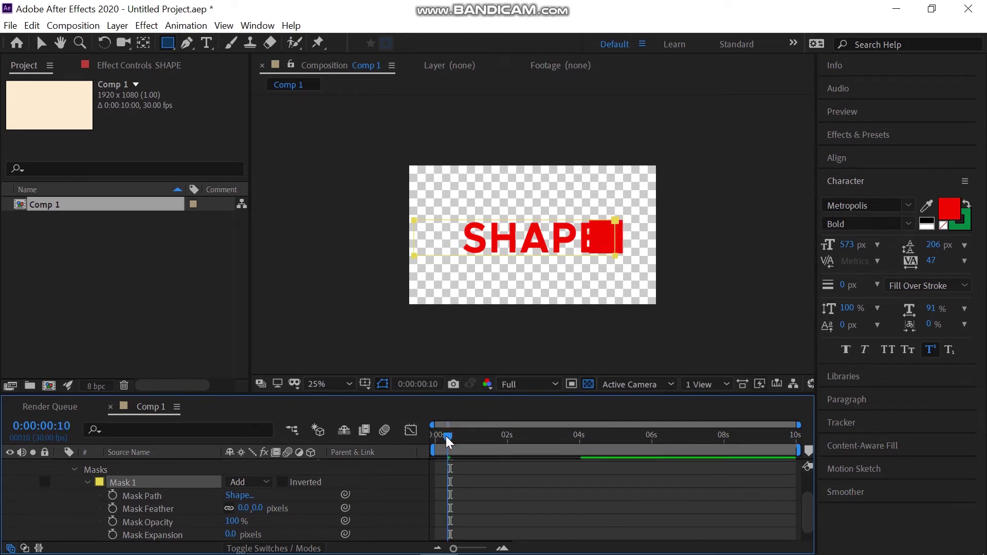
left_click(114, 494)
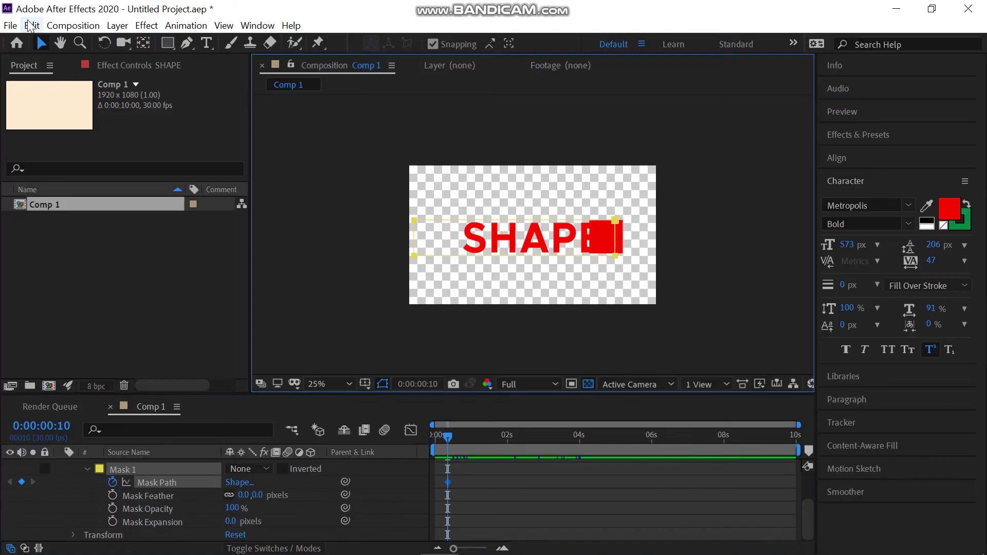
- At 0:00:03:29, drag the mask left to the square, end the work area there, and preview
left_click(42, 44)
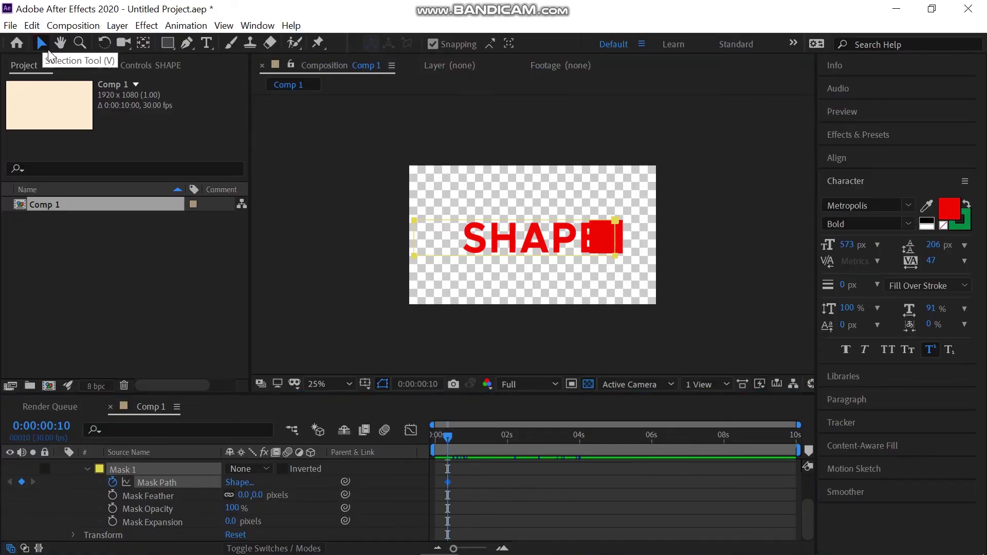
left_click(578, 438)
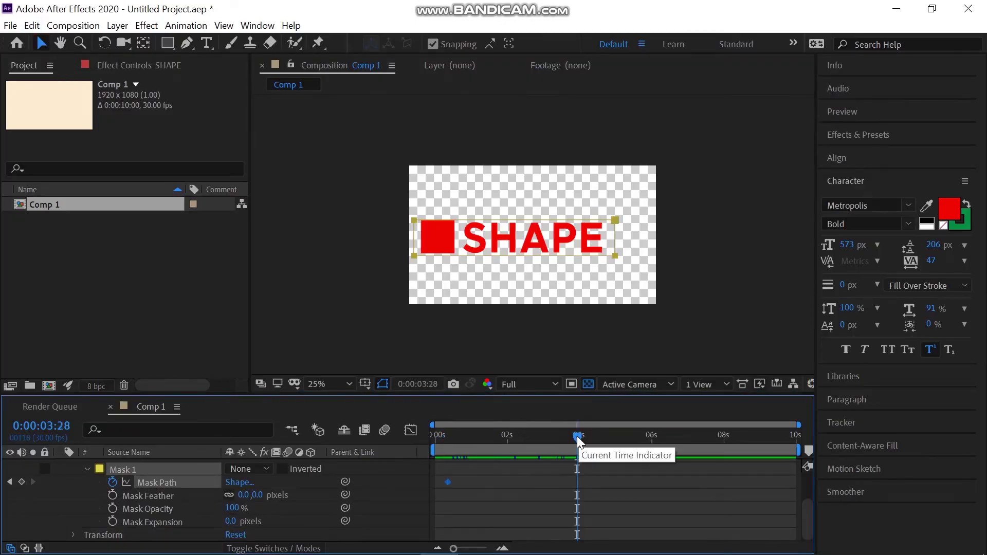
left_click_drag(577, 436, 578, 437)
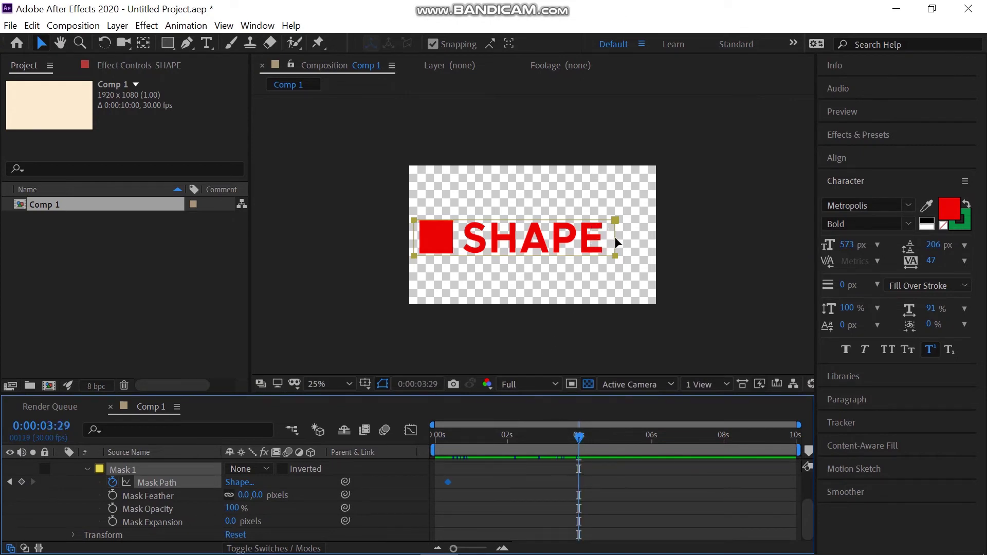
left_click_drag(615, 236, 448, 236)
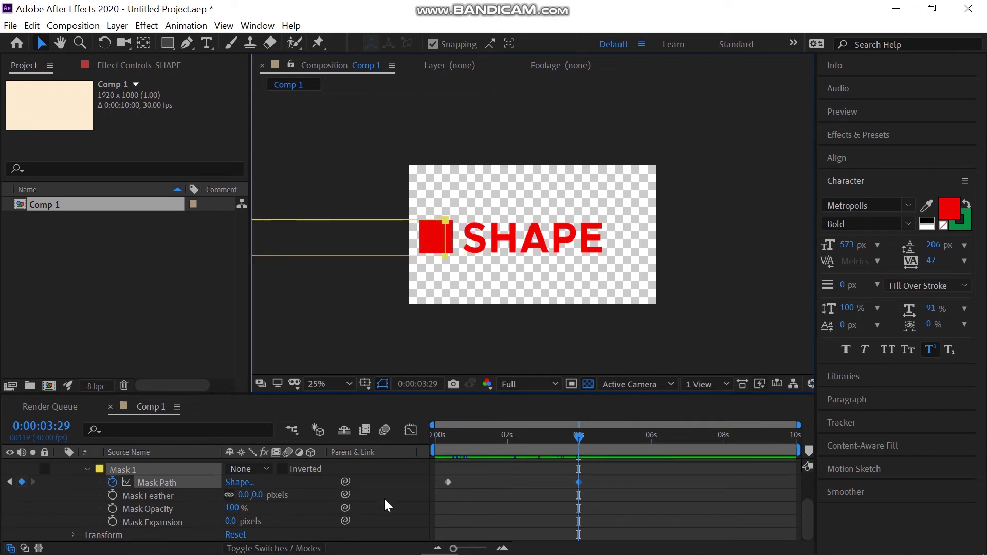
key("n")
key("space")
scroll(297, 501, "up", 2)
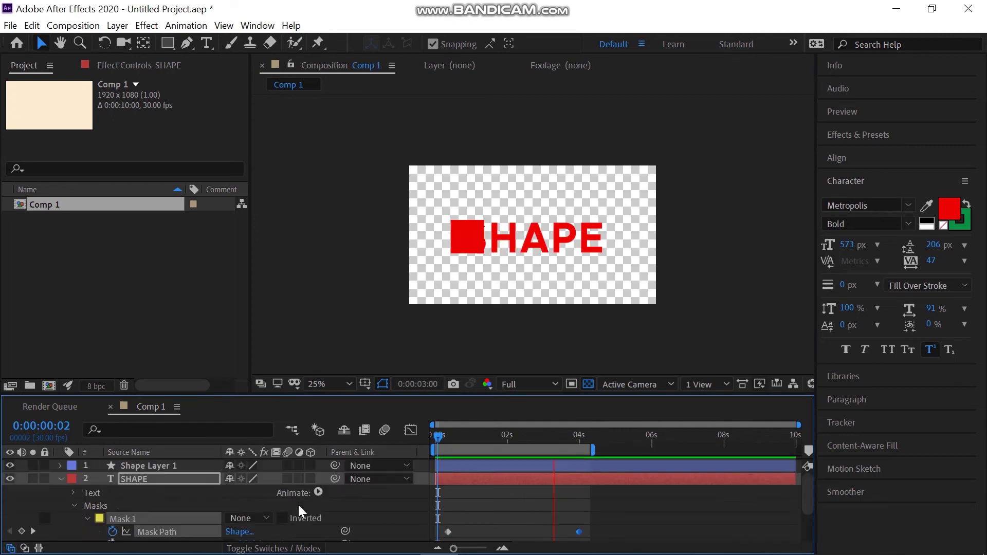
- Switch Mask 1's mode to Subtract so letters appear behind the passing square
left_click(246, 518)
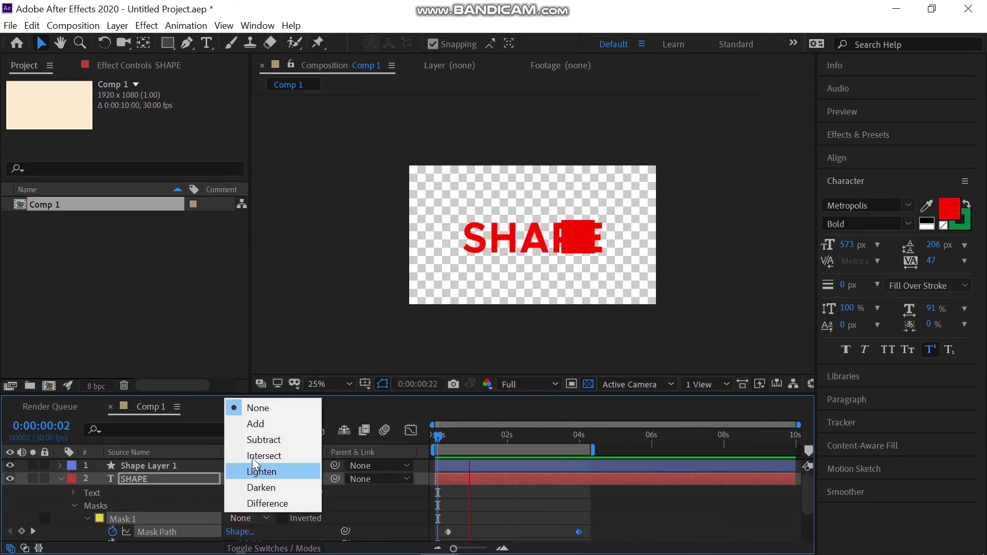
left_click(255, 438)
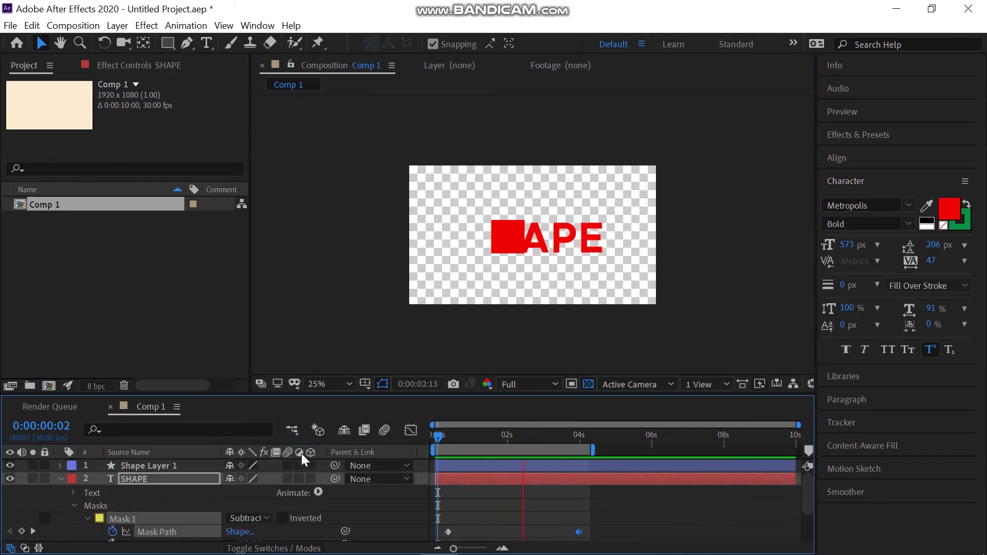
scroll(354, 486, "down", 2)
scroll(356, 486, "up", 2)
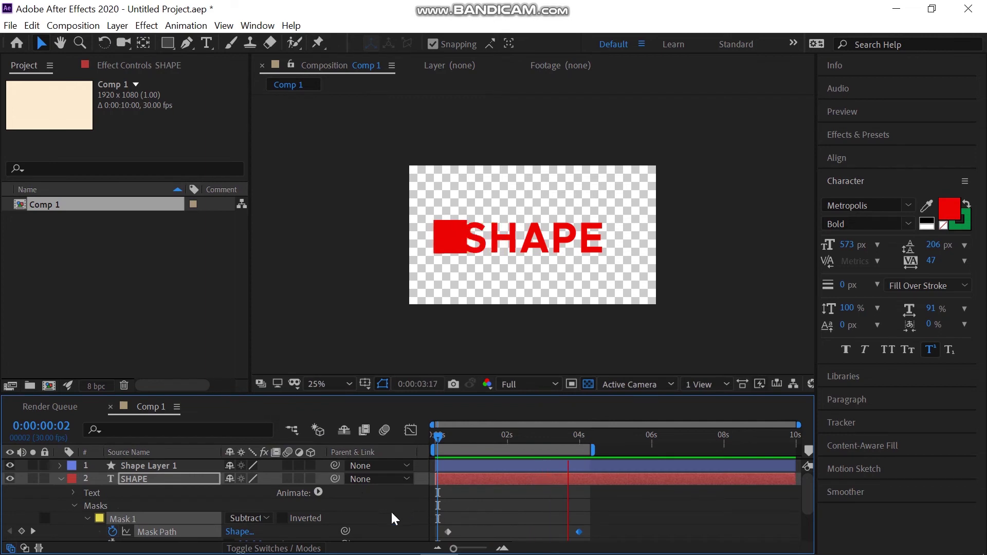
scroll(384, 514, "down", 2)
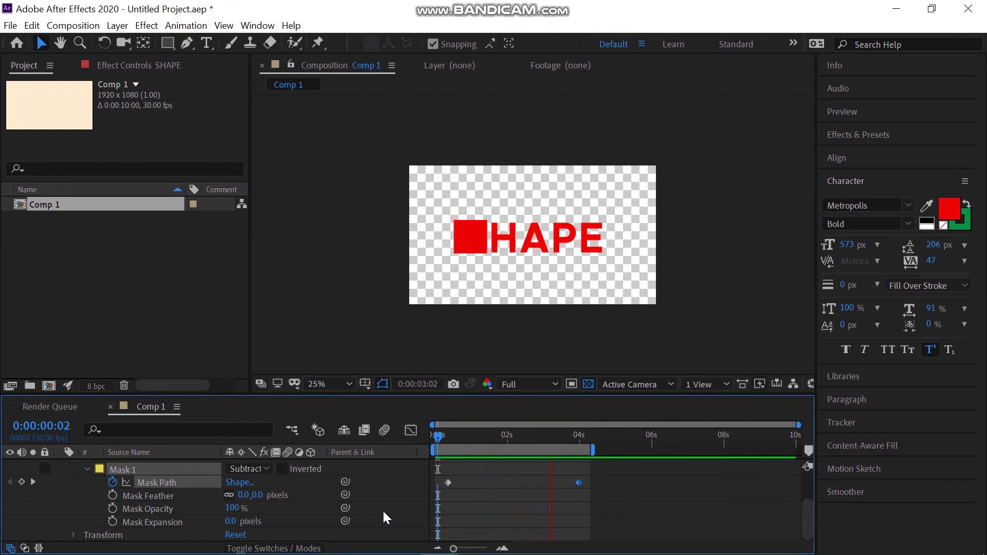
scroll(383, 511, "up", 2)
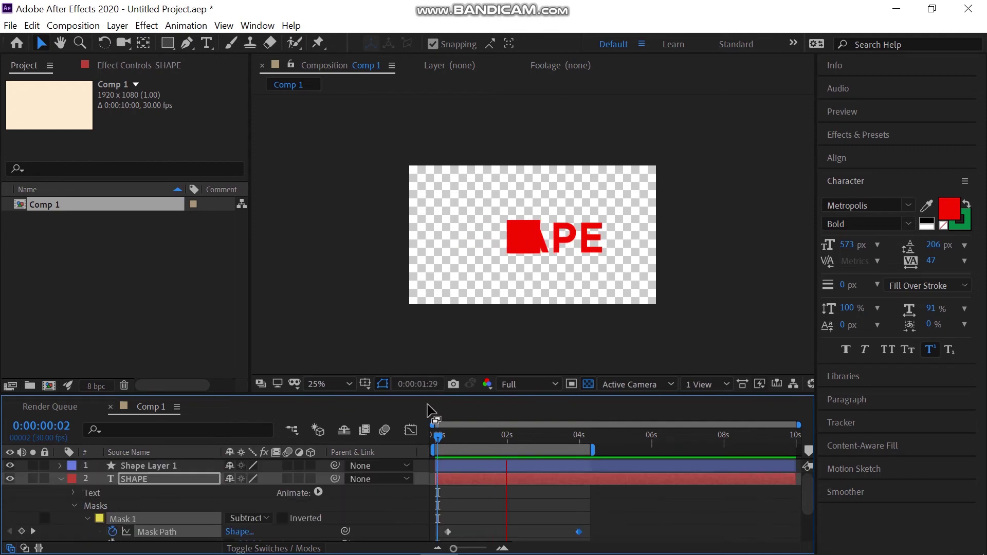
- Add a full-frame 1920×1080 orange solid and place it beneath the SHAPE layer
right_click(358, 519)
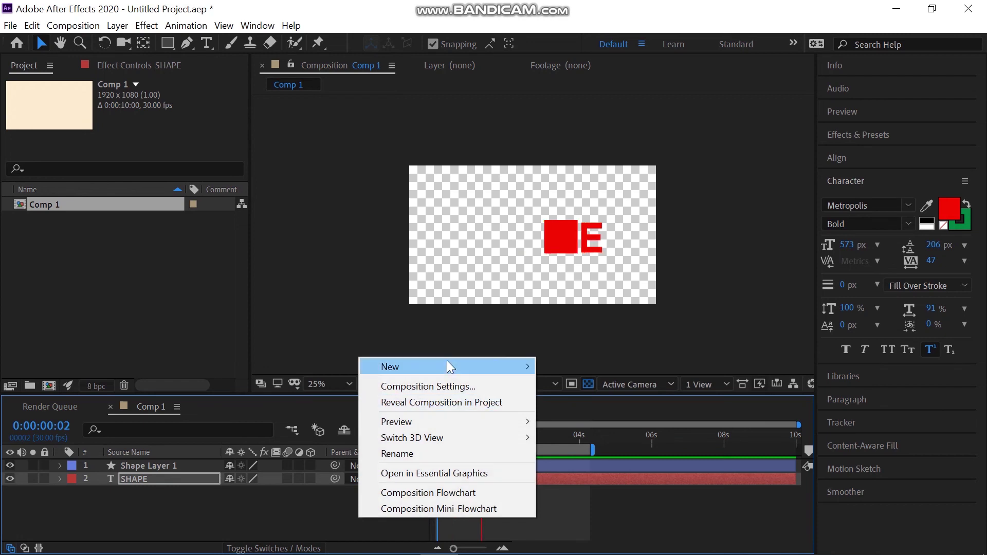
mouse_move(478, 366)
left_click(588, 401)
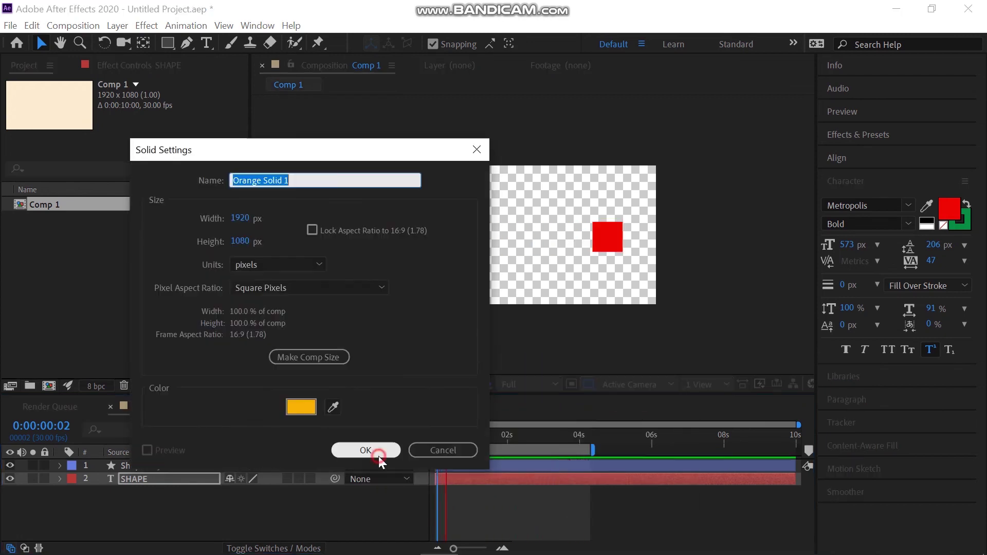
left_click(377, 452)
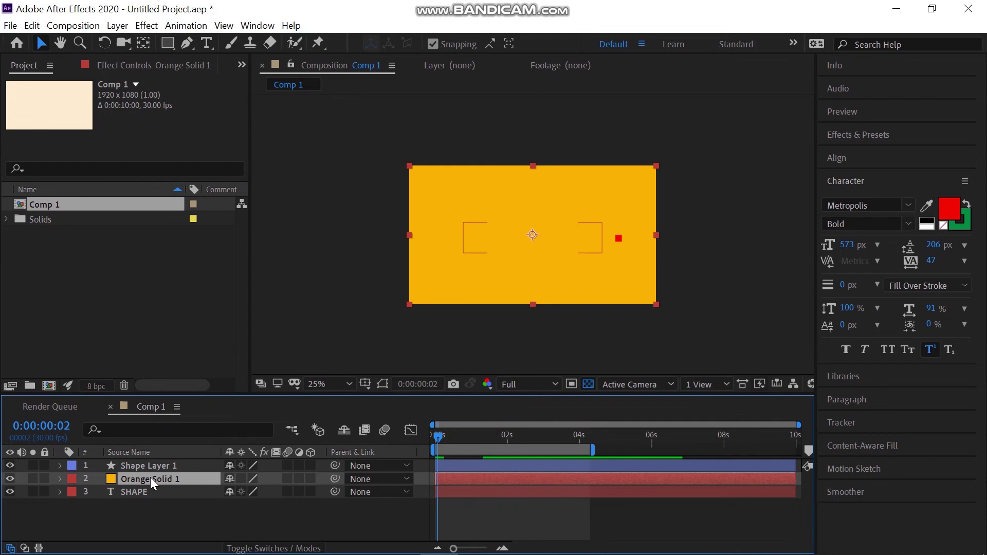
left_click_drag(150, 477, 203, 510)
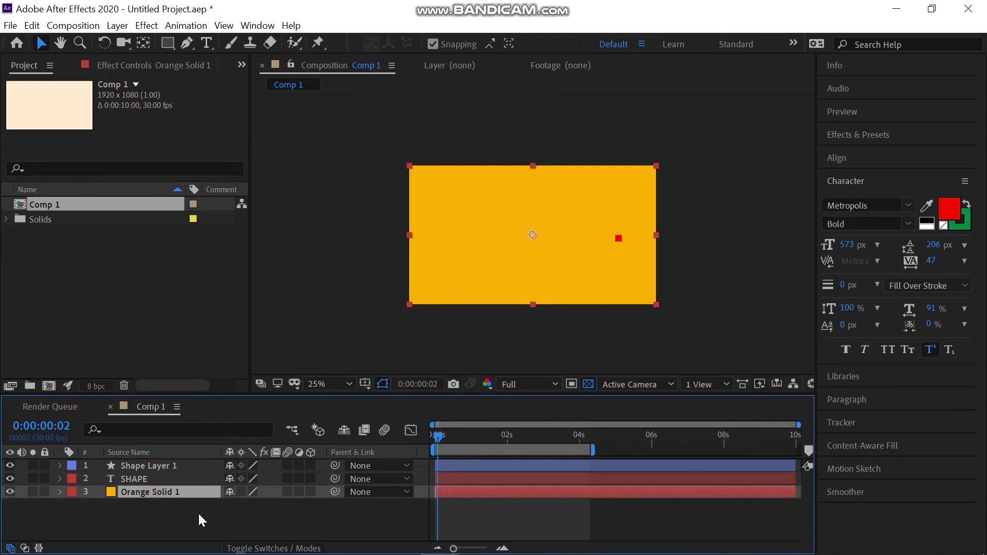